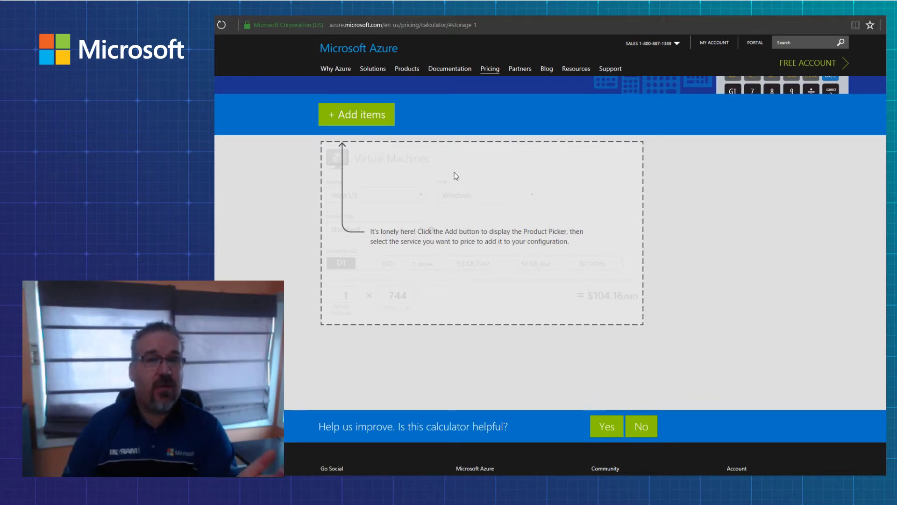
# - Start adding an item to the estimate from the Products picker
pyautogui.click(364, 125)
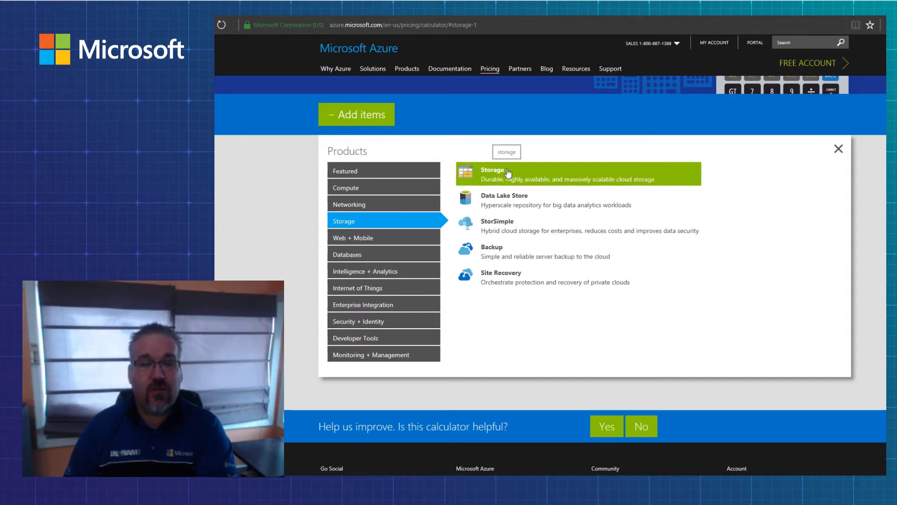
# - Add the Storage product to the estimate and return to the estimate view
pyautogui.click(563, 177)
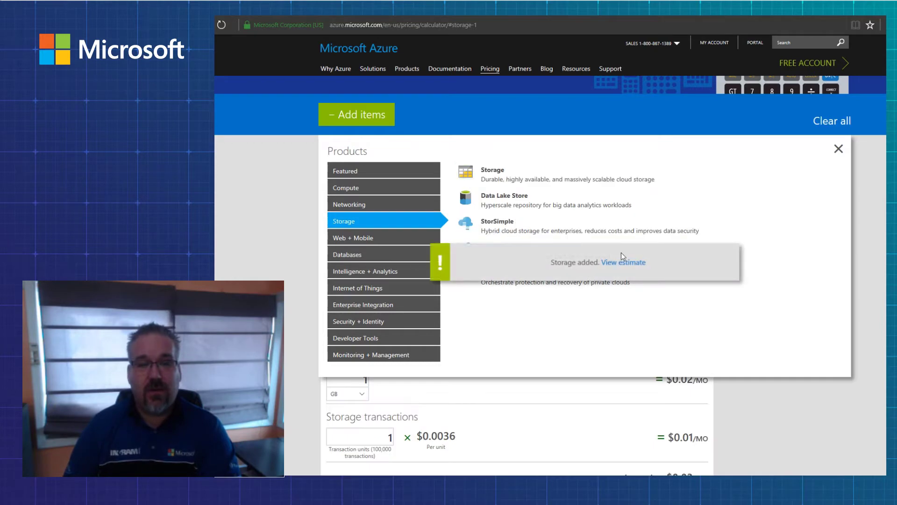
pyautogui.click(622, 264)
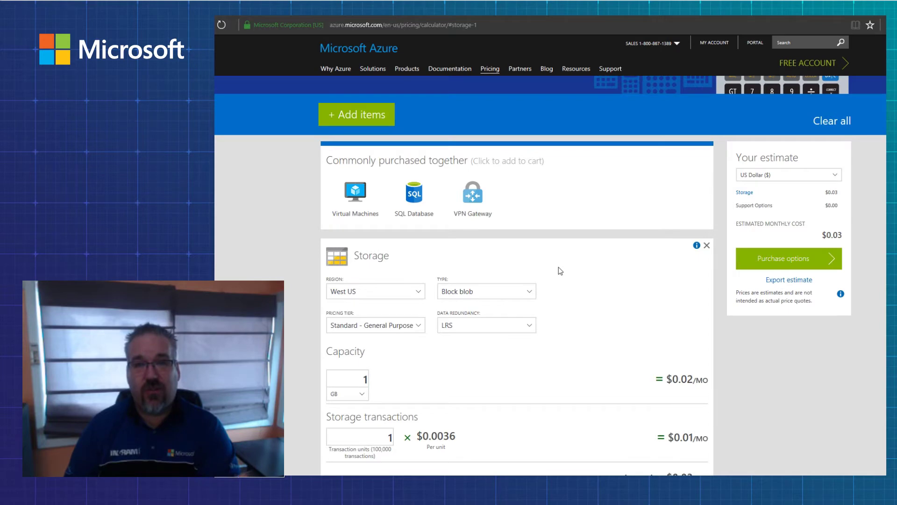
# - Keep West US as the Storage item's region and bring up the storage type choices
pyautogui.click(367, 294)
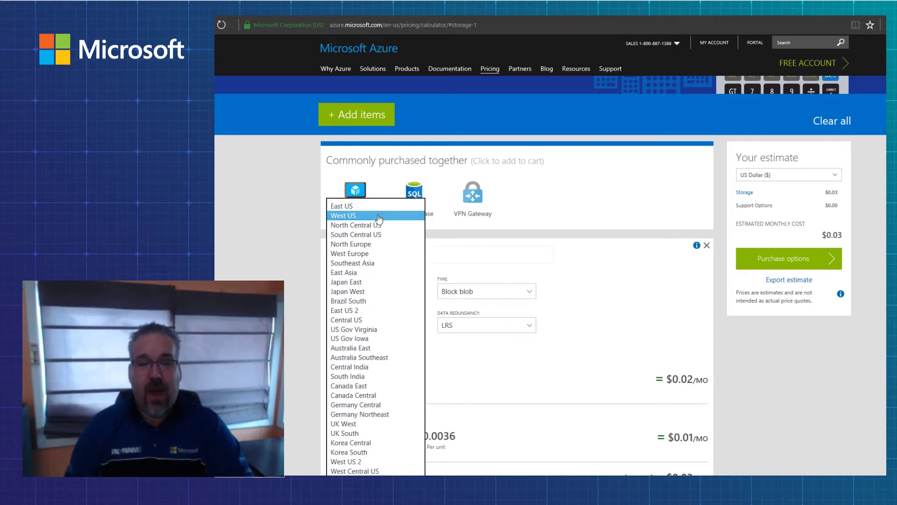
pyautogui.click(410, 187)
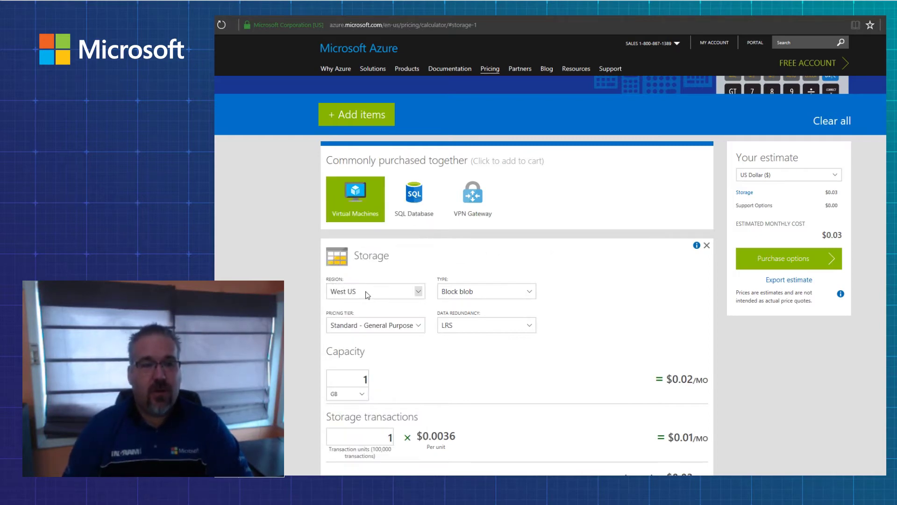
pyautogui.click(487, 296)
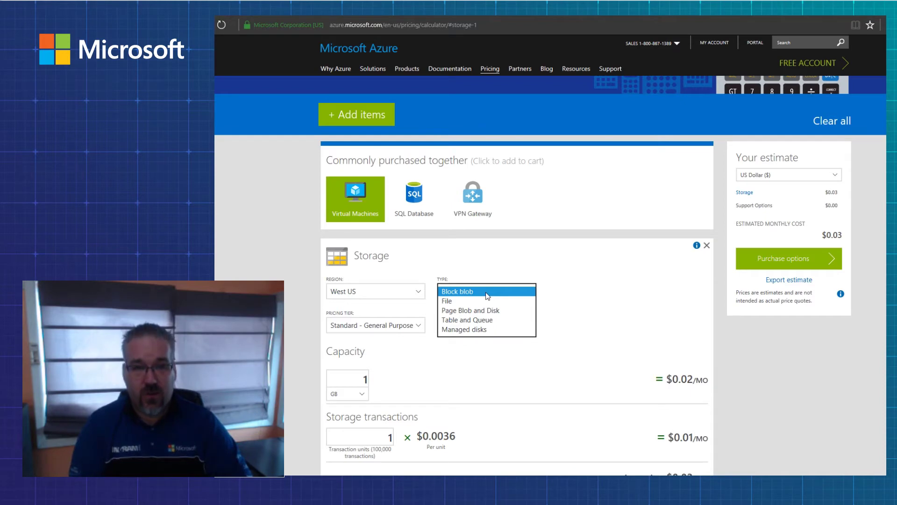
pyautogui.click(472, 311)
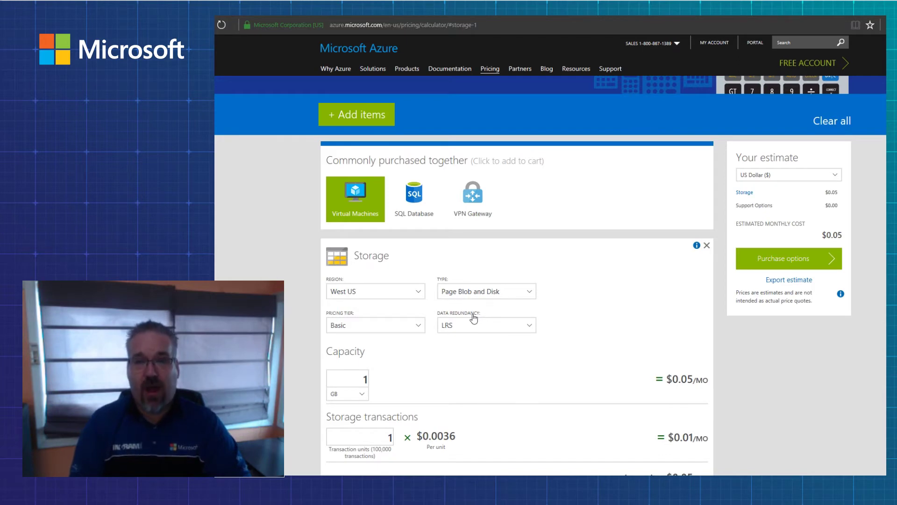
pyautogui.click(487, 293)
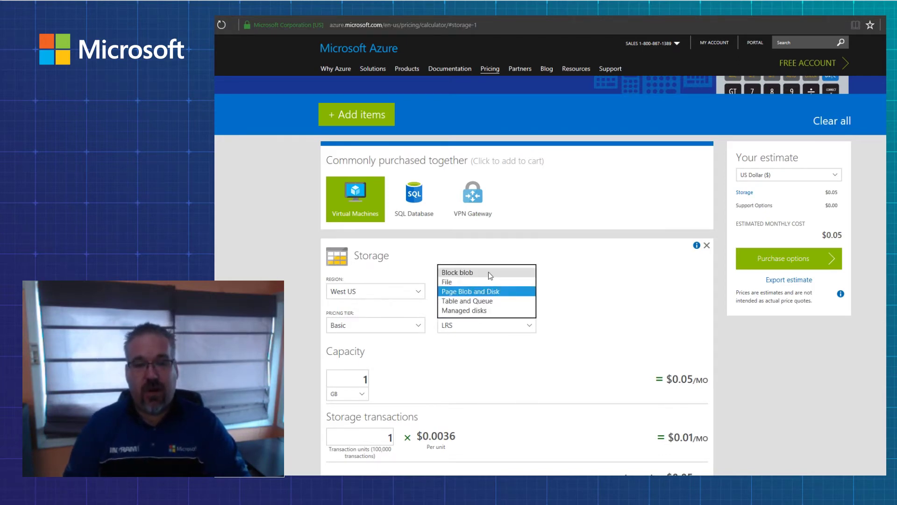
pyautogui.click(490, 273)
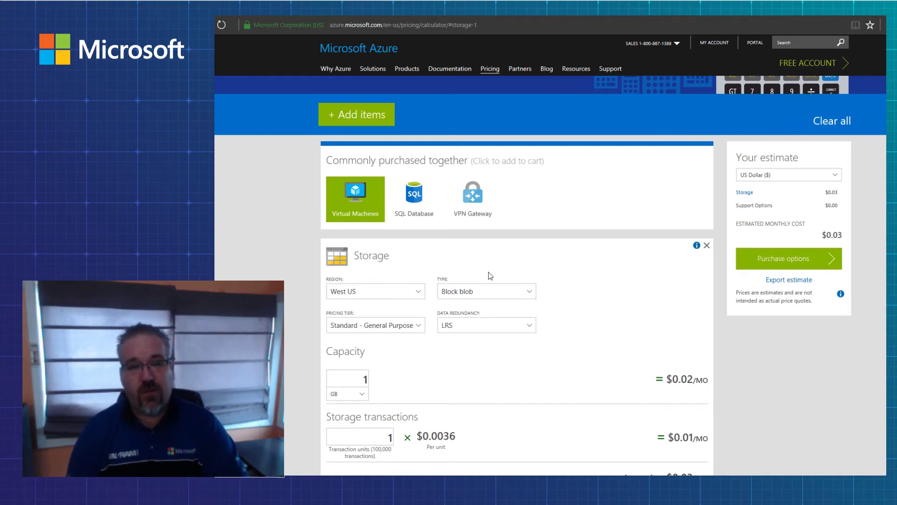
# - Keep LRS redundancy and change the storage type to File, then to Table and Queue
pyautogui.click(470, 330)
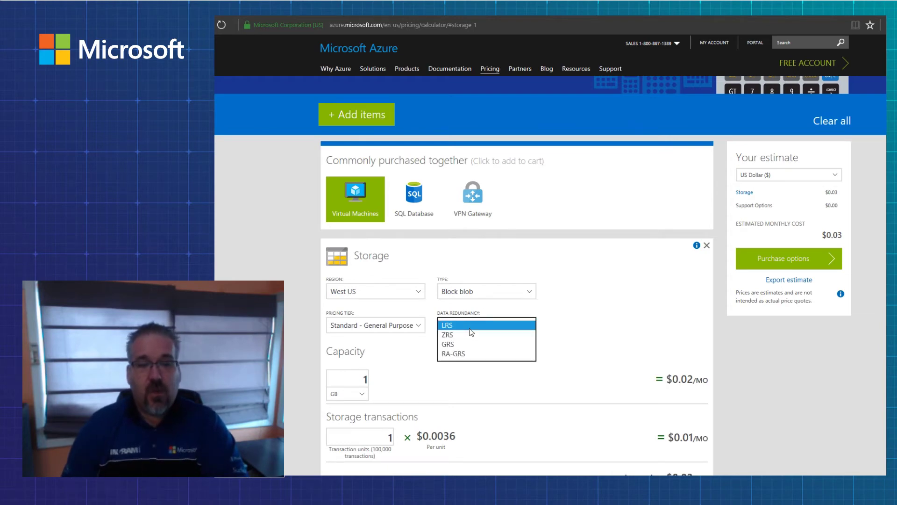
pyautogui.click(469, 329)
pyautogui.click(467, 292)
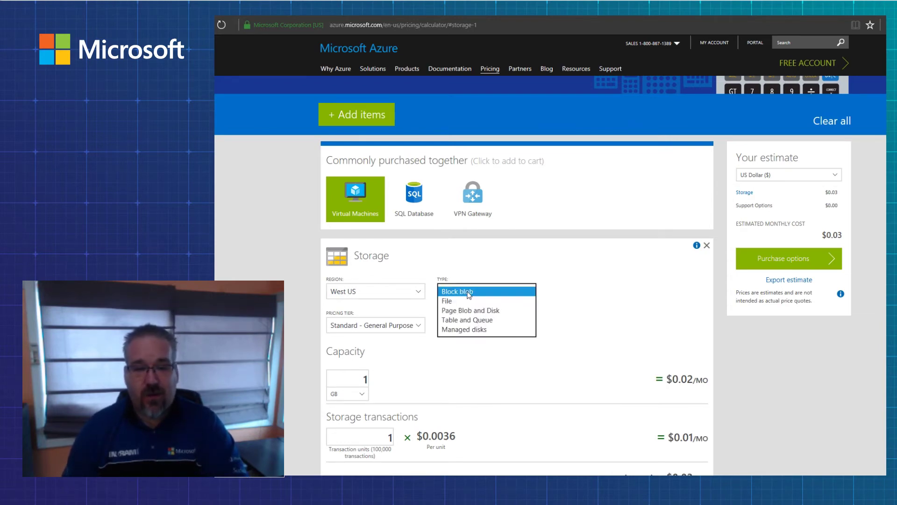
pyautogui.click(468, 304)
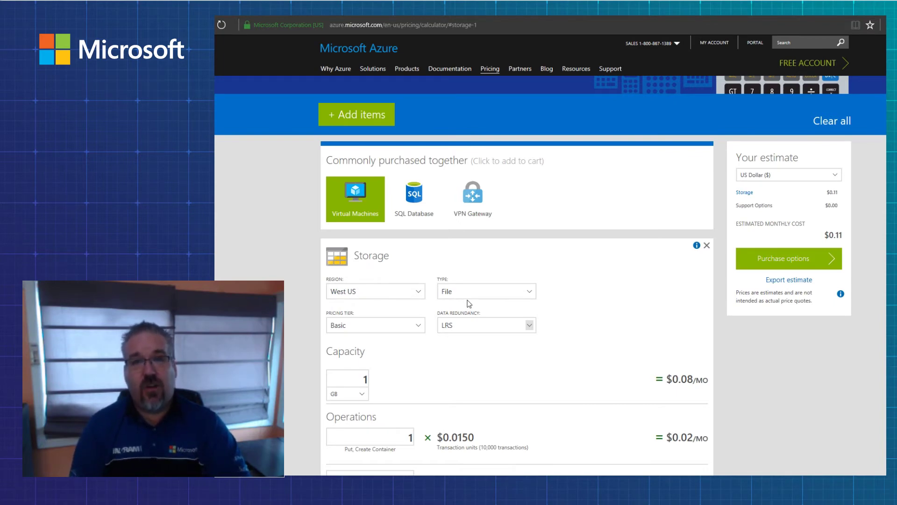
pyautogui.click(474, 294)
pyautogui.click(472, 309)
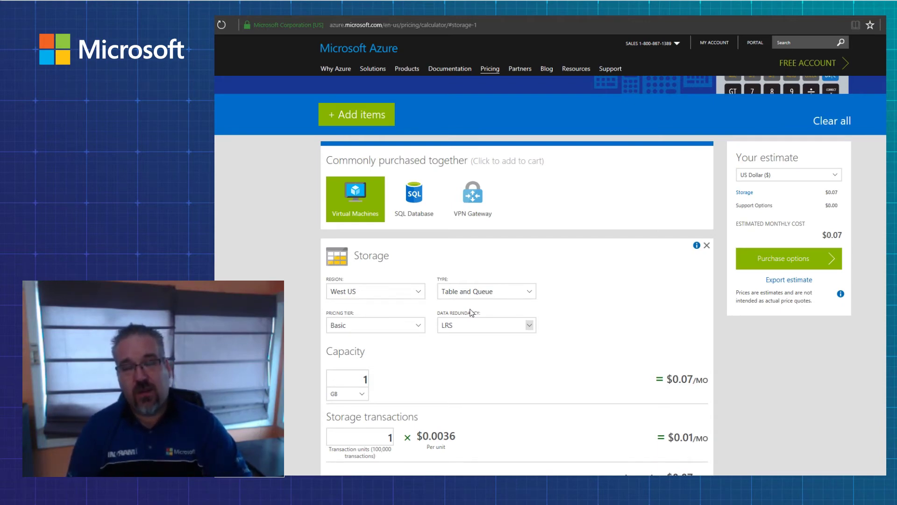
pyautogui.click(471, 326)
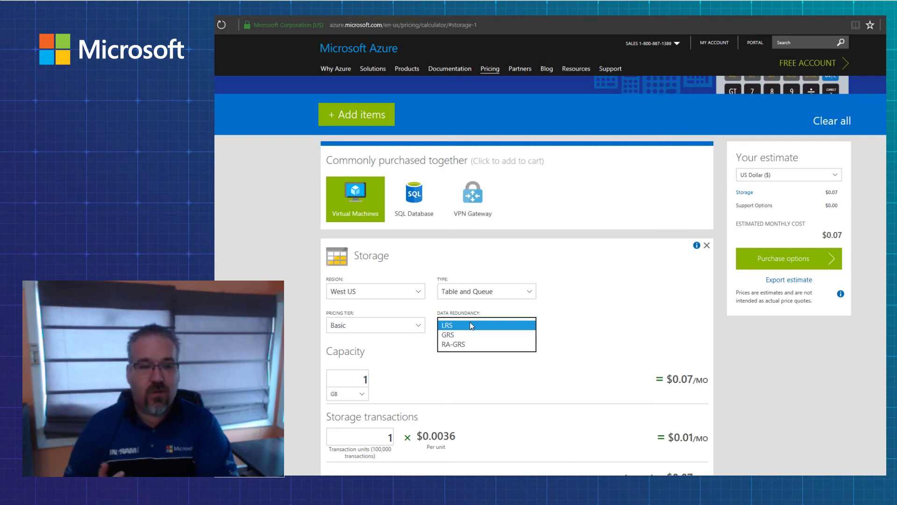
pyautogui.click(388, 327)
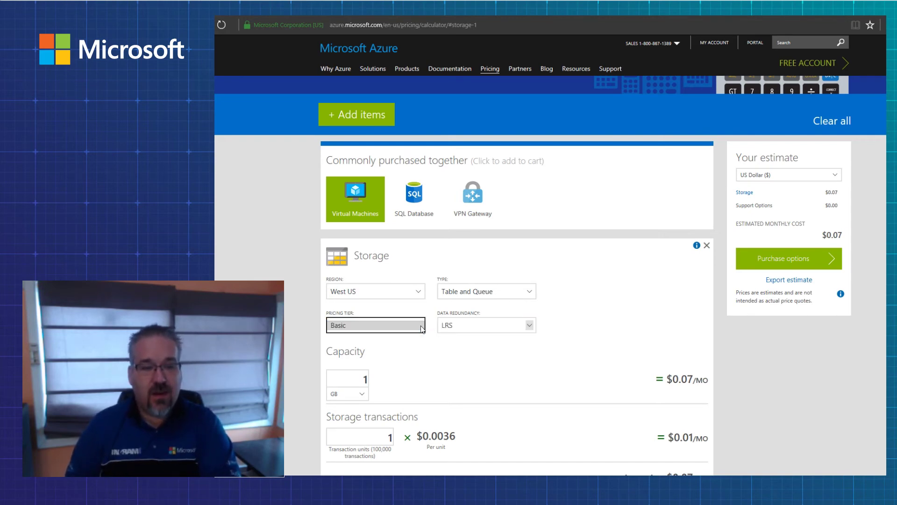
# - Switch the storage type to Managed disks with the S4 - 32 GB disk type
pyautogui.click(383, 327)
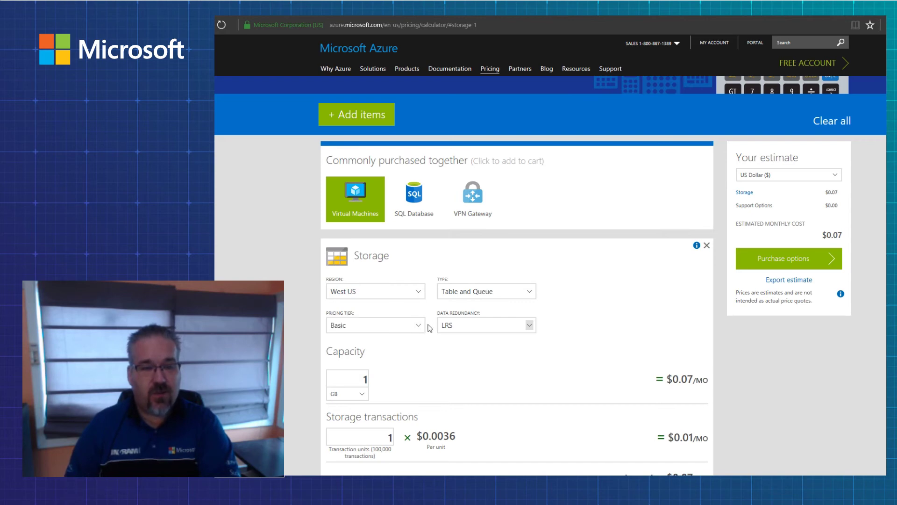
pyautogui.click(472, 292)
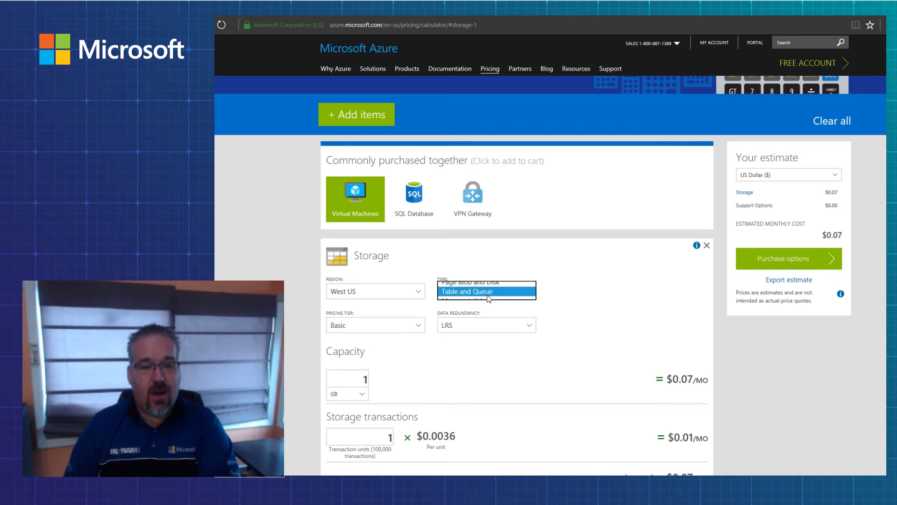
pyautogui.click(484, 302)
pyautogui.click(418, 323)
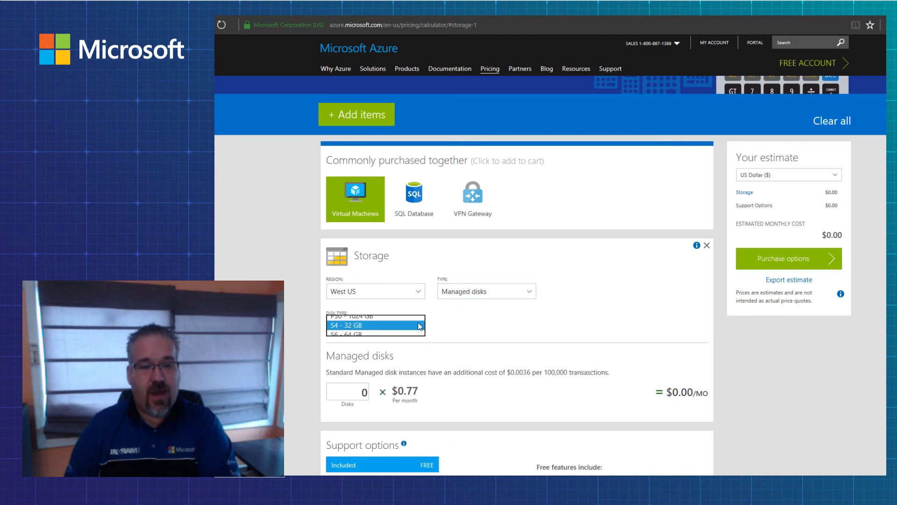
pyautogui.click(392, 325)
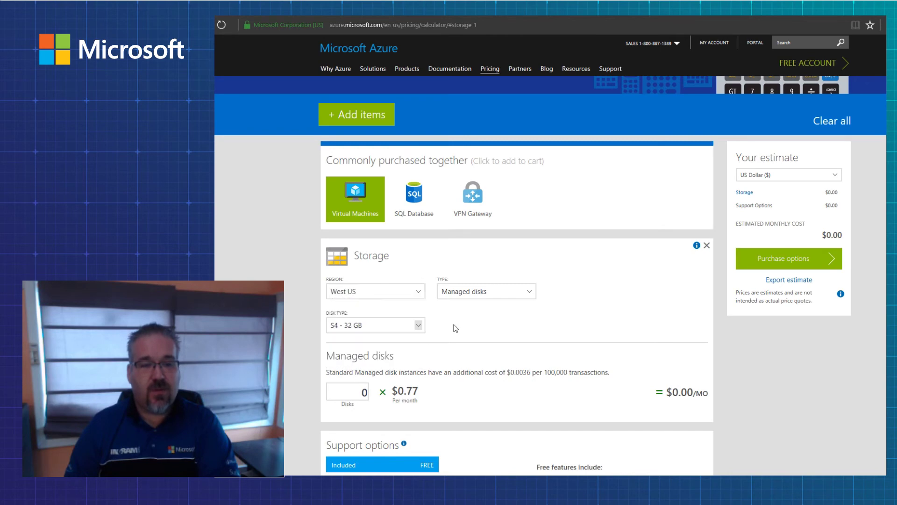
pyautogui.scroll(-3, 465, 372)
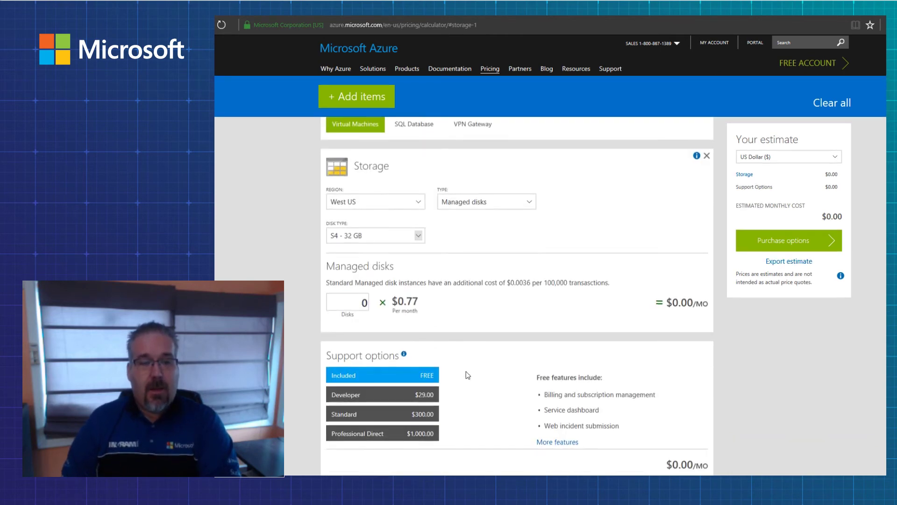
pyautogui.click(507, 159)
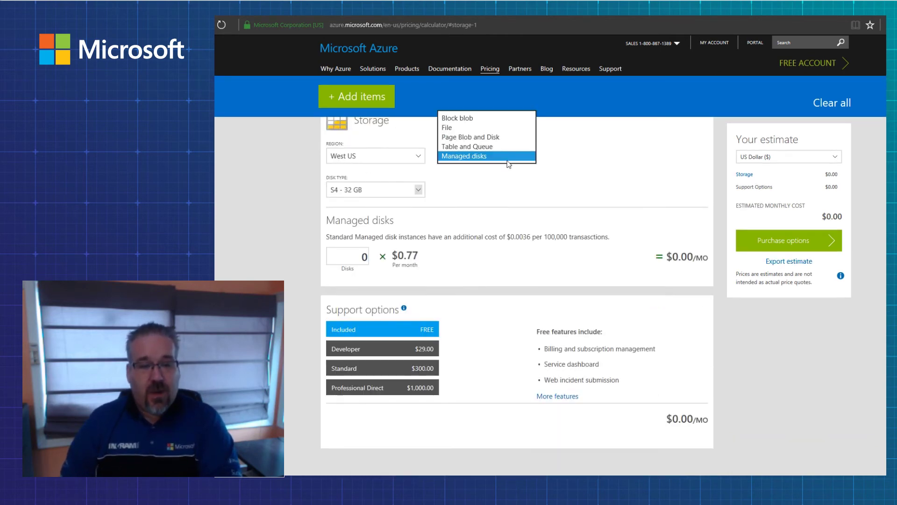
# - Change the storage type to Page Blob and Disk and select the capacity value
pyautogui.click(499, 137)
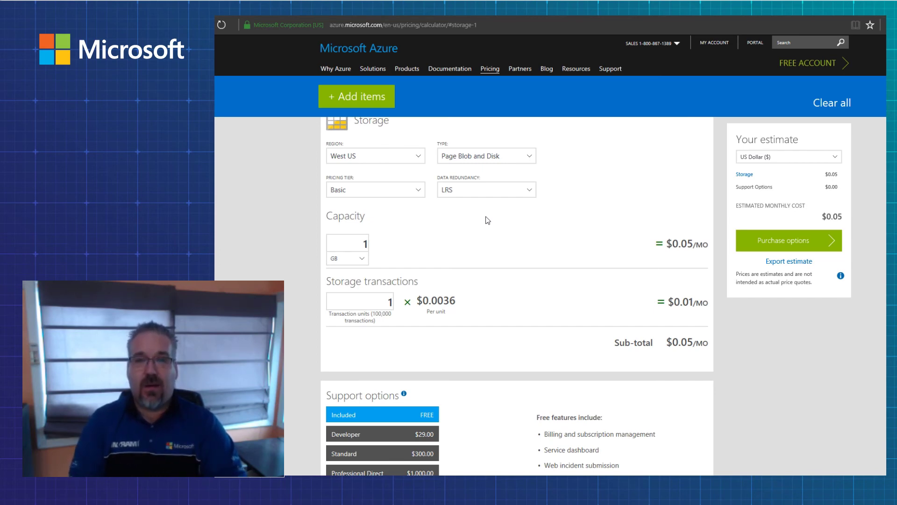
pyautogui.click(350, 242)
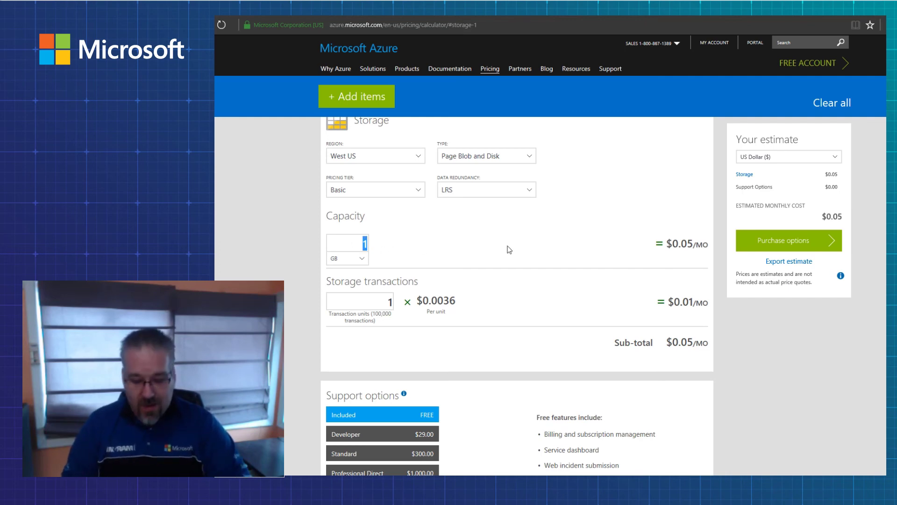
# - Enter 324 GB capacity and 10 storage transaction units, then export the estimate
pyautogui.write('32')
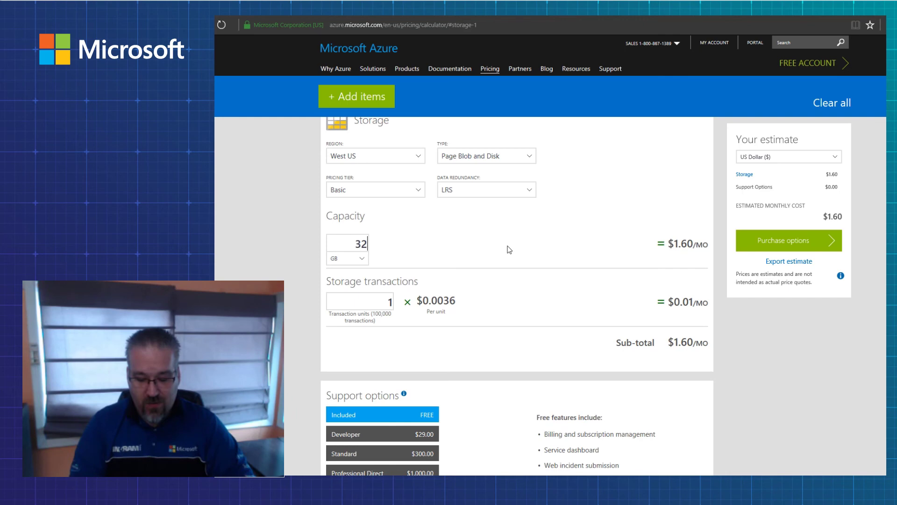
pyautogui.write('04')
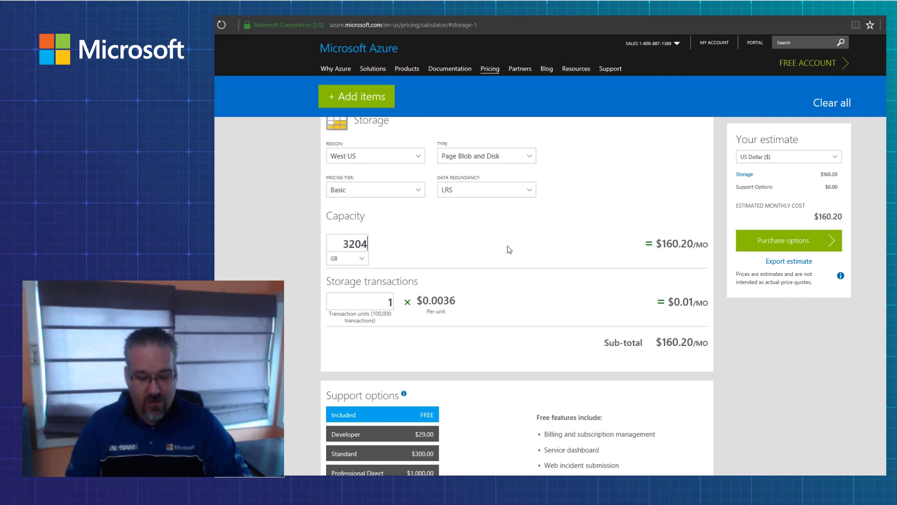
pyautogui.press('BackSpace')
pyautogui.press('BackSpace')
pyautogui.write('4')
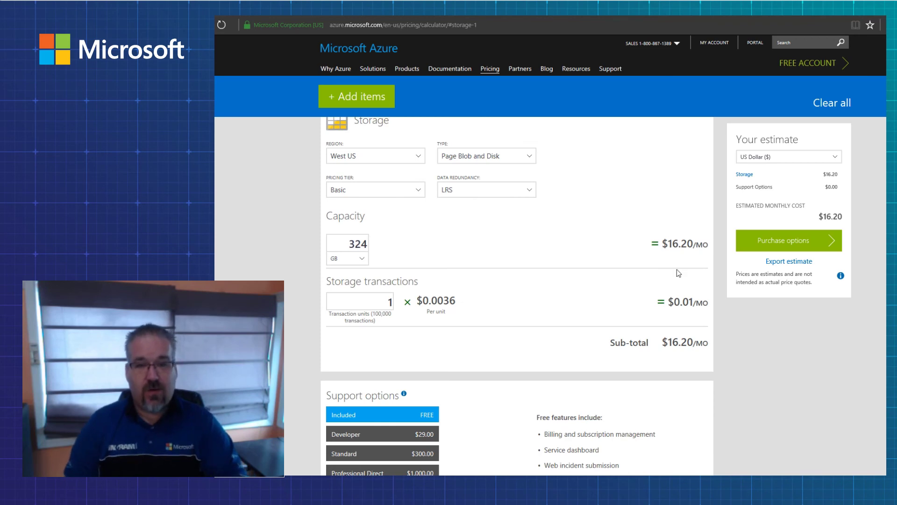
pyautogui.click(384, 319)
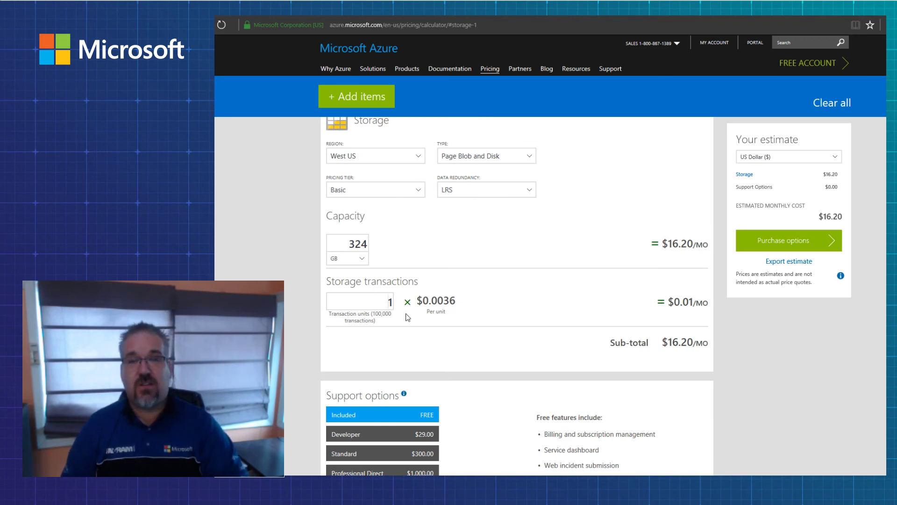
pyautogui.doubleClick(390, 302)
pyautogui.write('10')
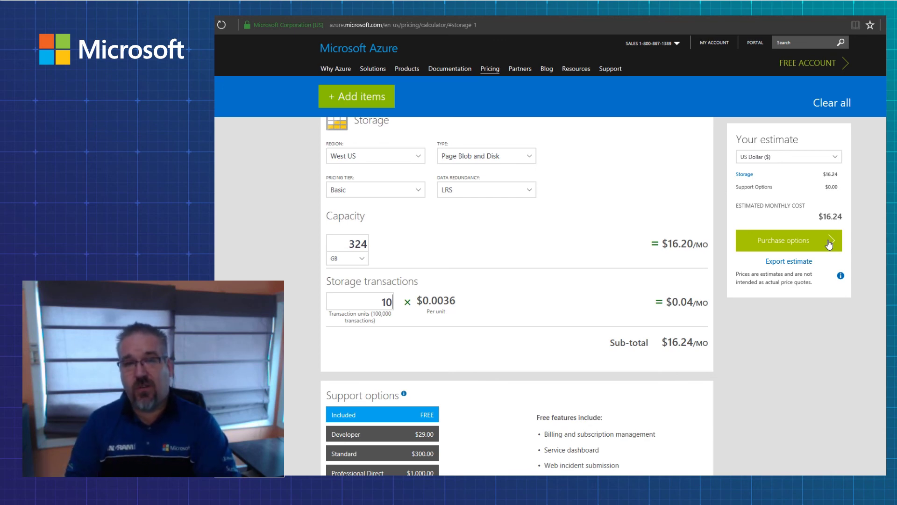
pyautogui.click(792, 265)
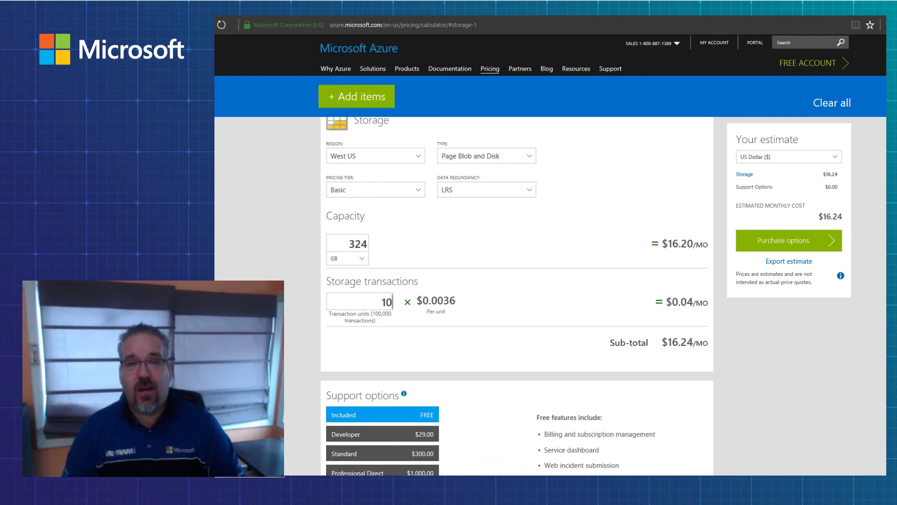